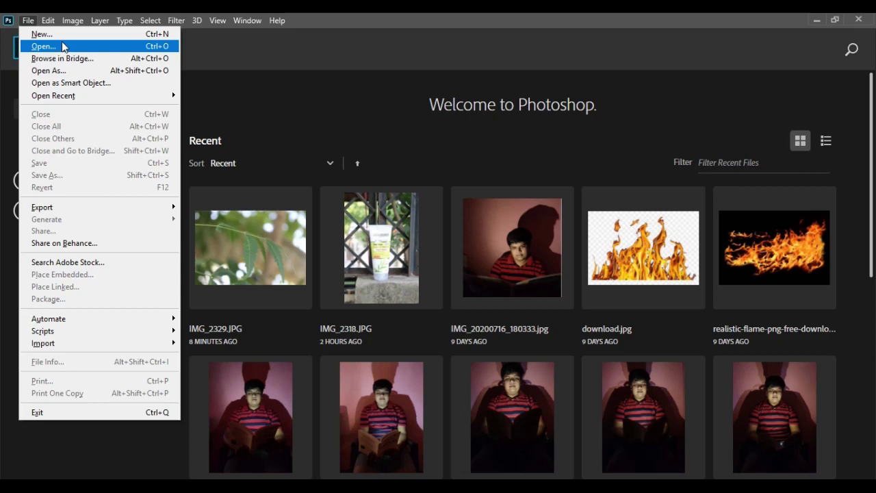
Step: Open the photo IMG_2322 from the work folder on the Desktop
click(44, 46)
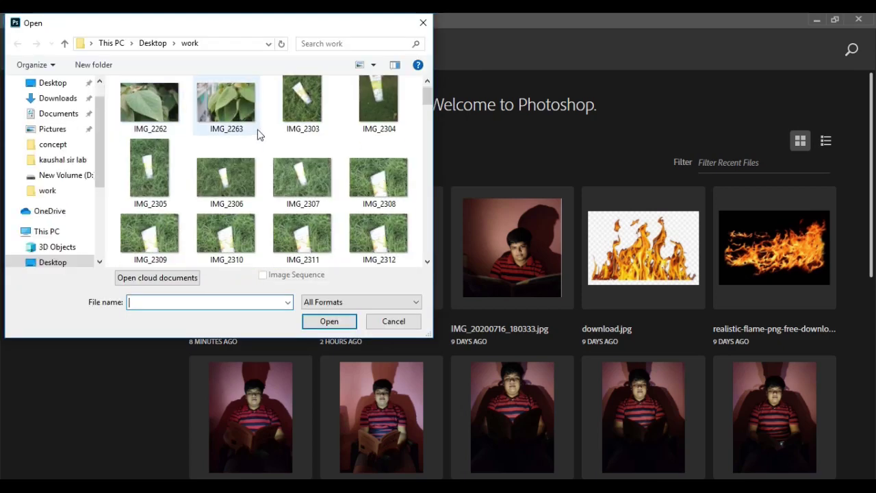
scroll(249, 129, down, 2)
scroll(247, 125, down, 1)
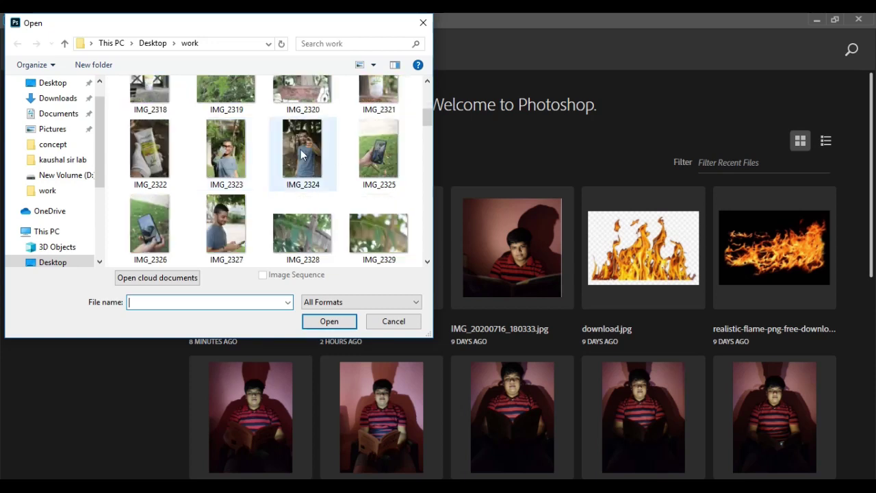
click(163, 151)
click(336, 322)
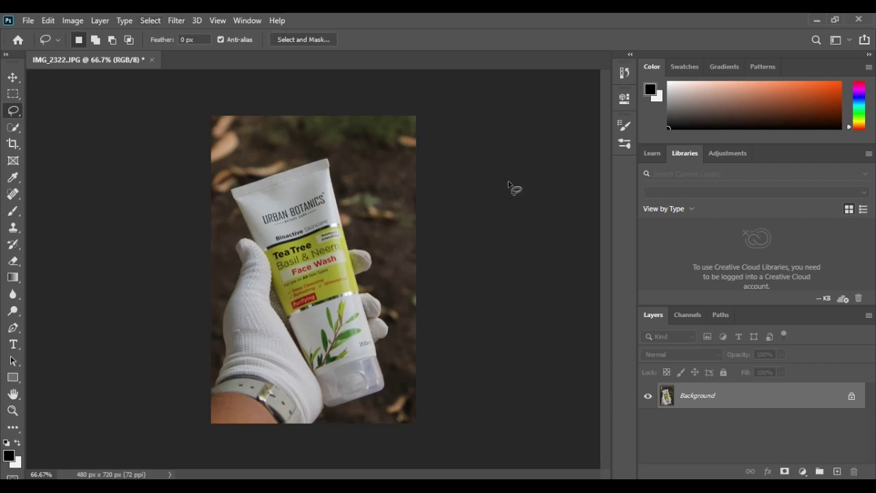
Step: Enter Select and Mask and brush over the face wash tube, gloved hand, watch and fingers with the Quick Selection tool
click(150, 20)
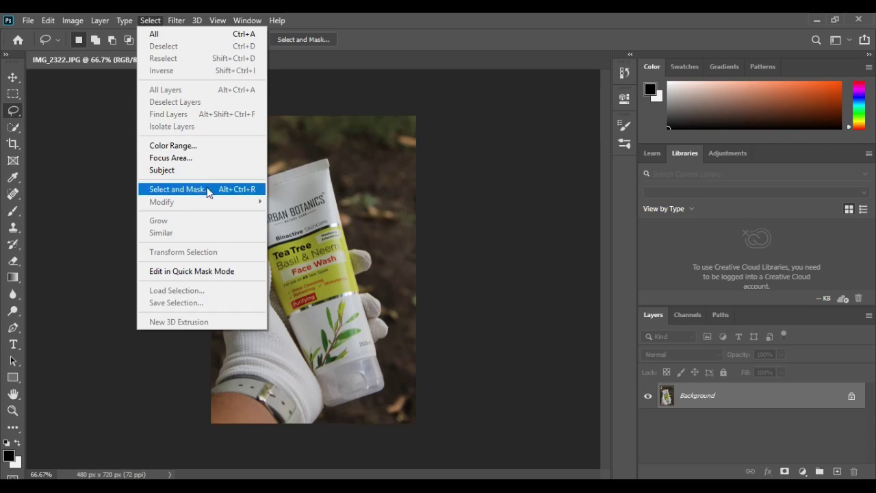
click(208, 192)
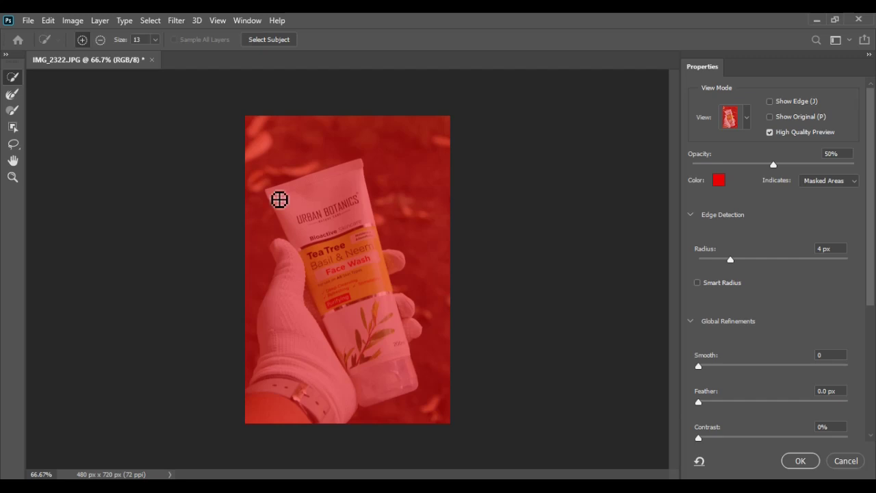
drag(281, 198, 338, 198)
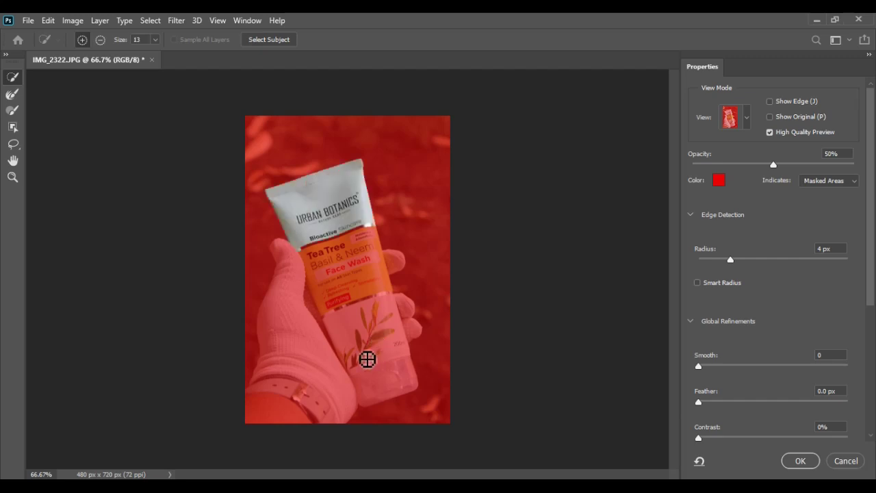
mouse_move(368, 360)
mouse_down()
mouse_move(339, 291)
mouse_move(313, 281)
mouse_up()
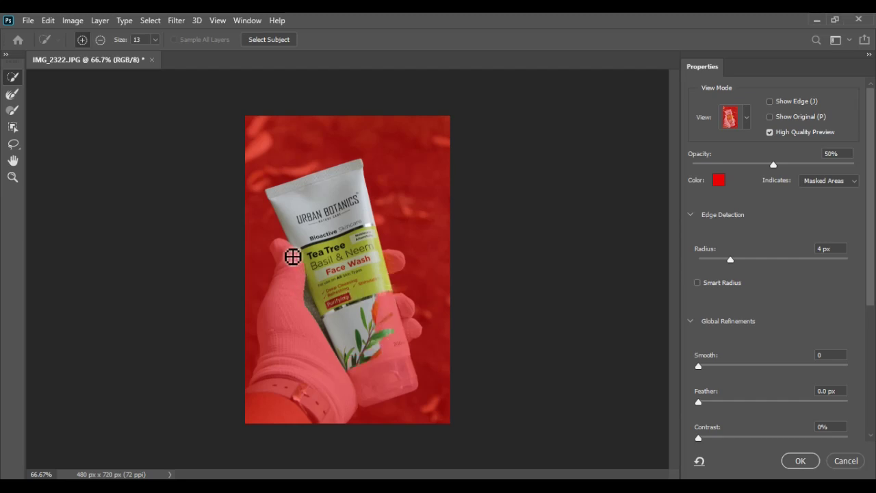
mouse_move(291, 253)
mouse_down()
mouse_move(300, 279)
mouse_move(279, 368)
mouse_move(321, 310)
mouse_move(301, 315)
mouse_move(308, 352)
mouse_move(329, 335)
mouse_up()
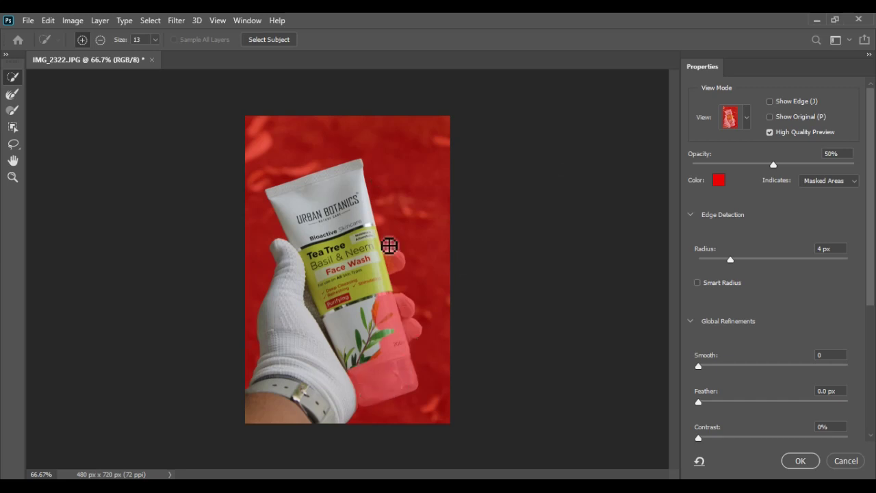
click(395, 261)
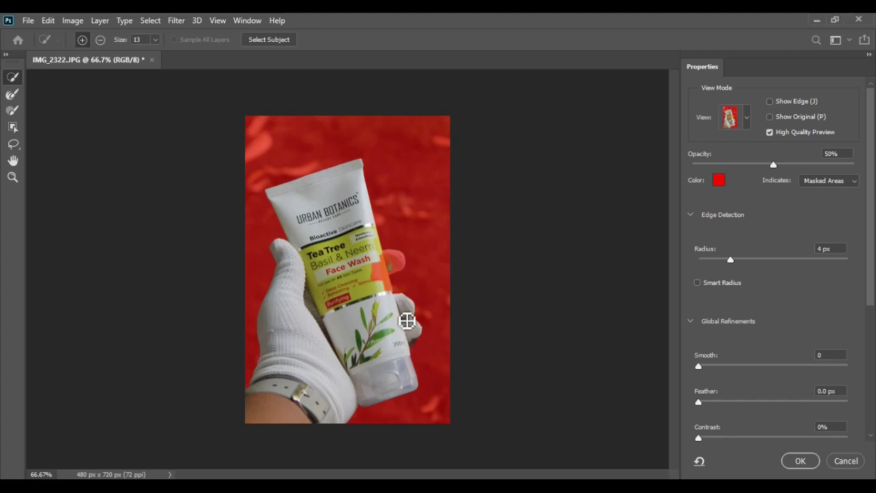
Step: Subtract the dark shadow under the lowest fingertip from the selection and add the missing label edge and uppermost finger
alt+scroll(418, 350, up, 8)
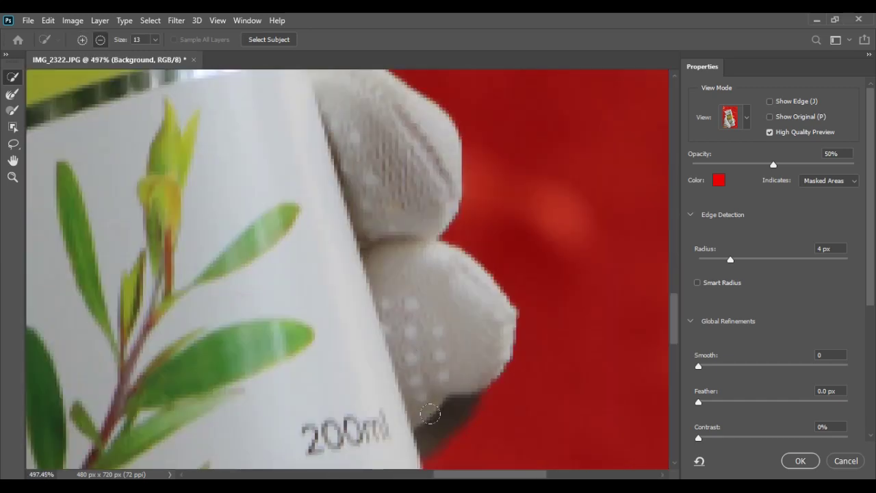
mouse_move(427, 430)
mouse_down()
mouse_move(463, 422)
mouse_move(450, 407)
mouse_up()
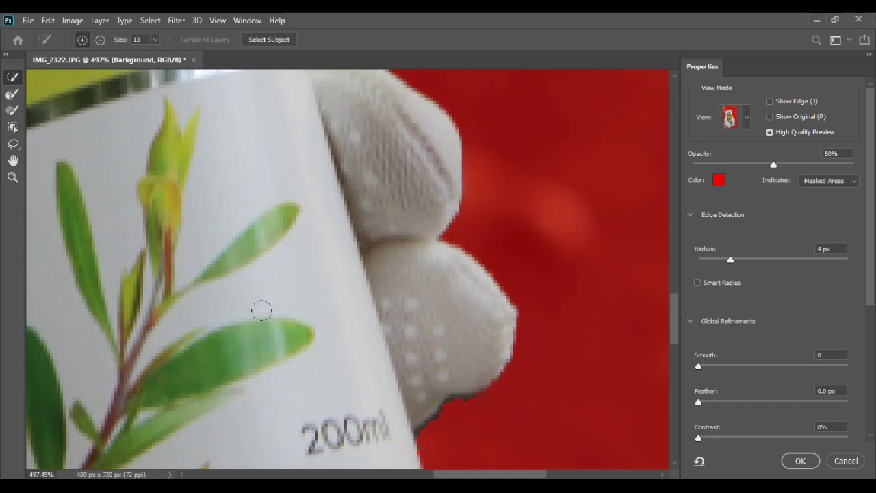
alt+scroll(270, 319, down, 6)
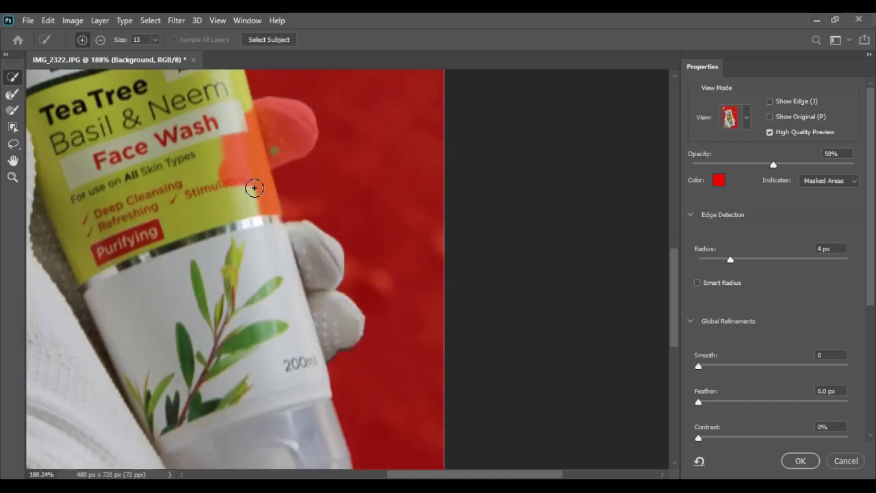
mouse_move(253, 187)
mouse_down()
mouse_move(251, 153)
mouse_move(292, 120)
mouse_move(295, 137)
mouse_move(254, 168)
mouse_move(226, 175)
mouse_move(229, 160)
mouse_move(227, 169)
mouse_move(280, 123)
mouse_move(274, 119)
mouse_move(289, 117)
mouse_move(264, 159)
mouse_move(234, 165)
mouse_up()
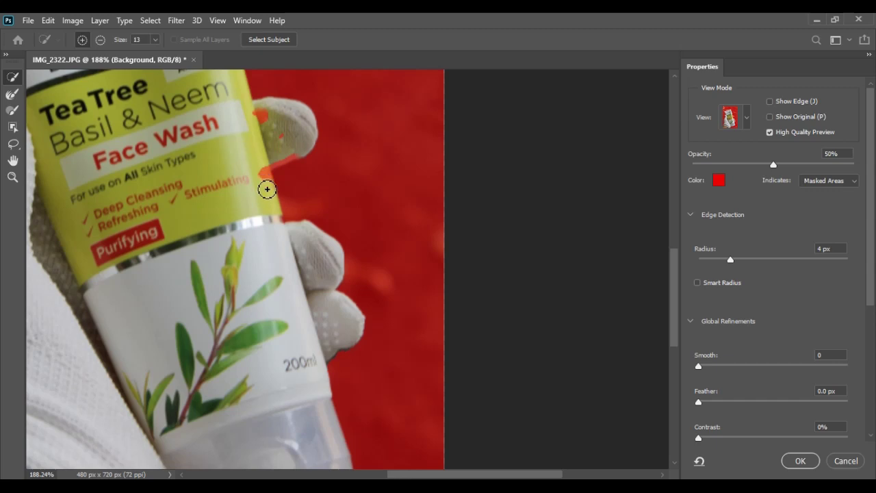
mouse_move(264, 188)
mouse_down()
mouse_move(251, 123)
mouse_move(294, 149)
mouse_move(263, 180)
mouse_move(268, 187)
mouse_move(265, 172)
mouse_move(265, 179)
mouse_up()
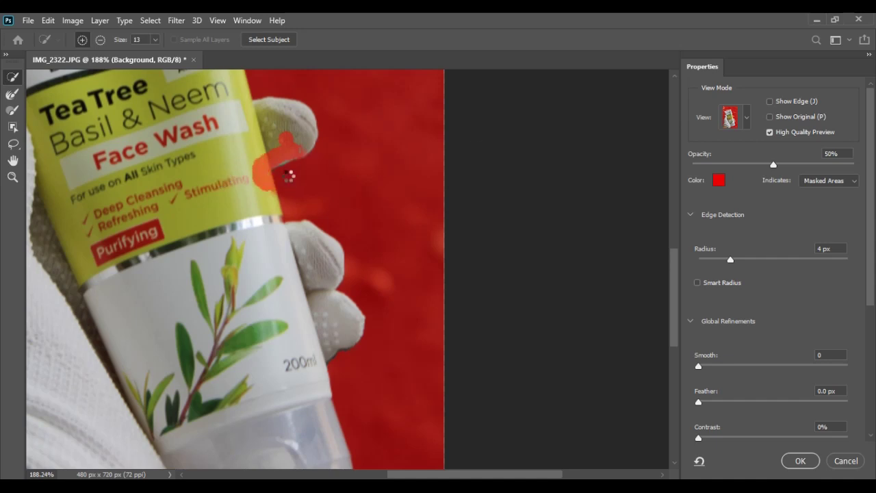
scroll(290, 177, down, 5)
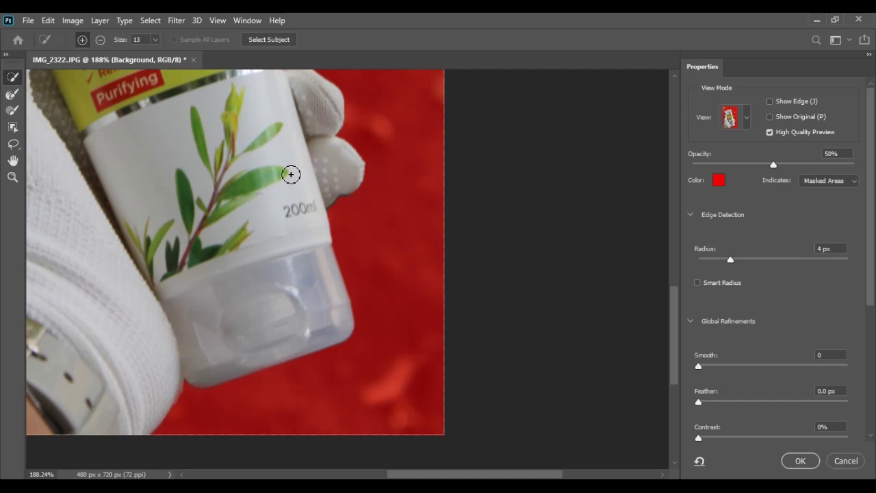
scroll(291, 175, down, 5)
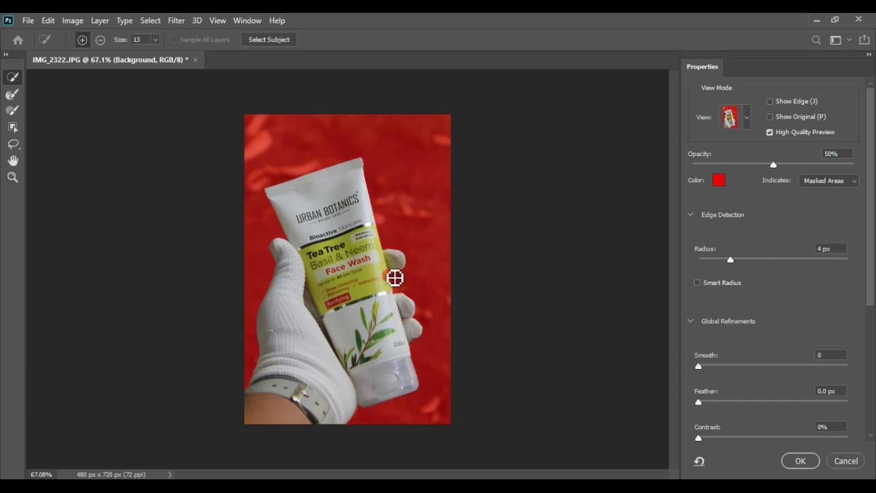
drag(376, 286, 398, 291)
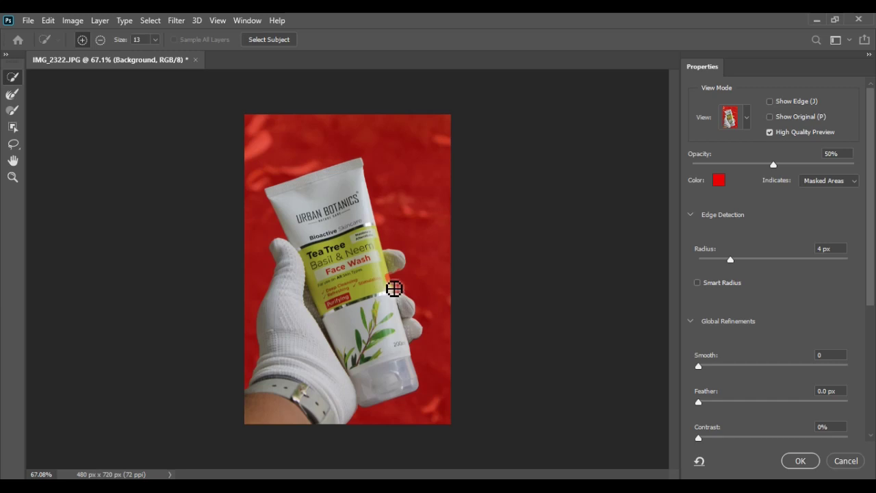
drag(392, 279, 397, 299)
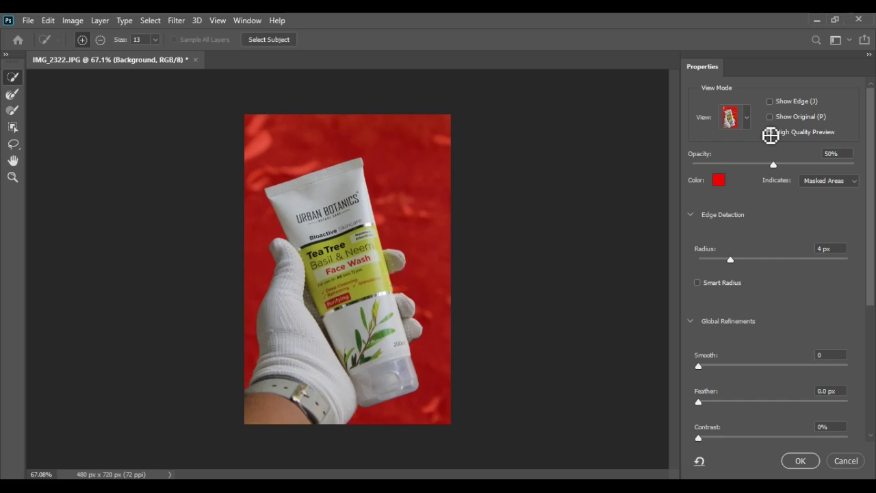
Step: Check the selection's border by turning Show Edge on and off again
click(770, 133)
click(771, 101)
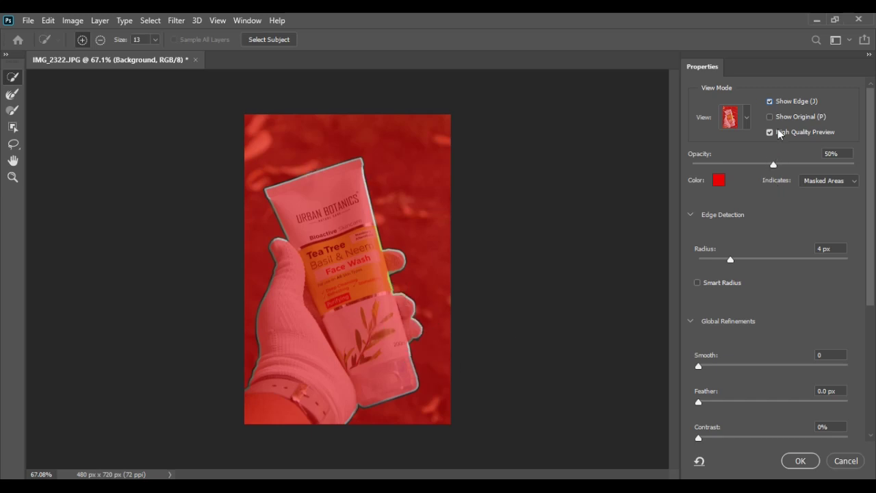
click(770, 101)
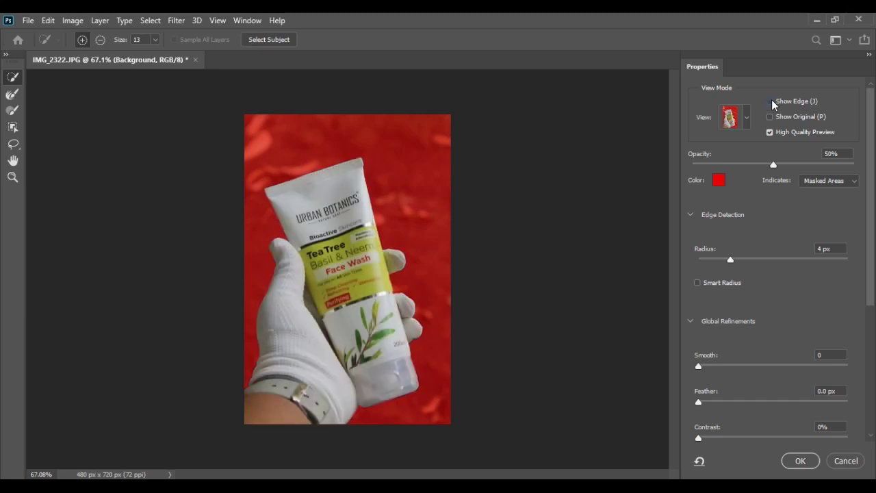
Step: Turn on Decontaminate Colors and output the selection as New Layer with Layer Mask
scroll(758, 211, down, 3)
scroll(759, 207, down, 2)
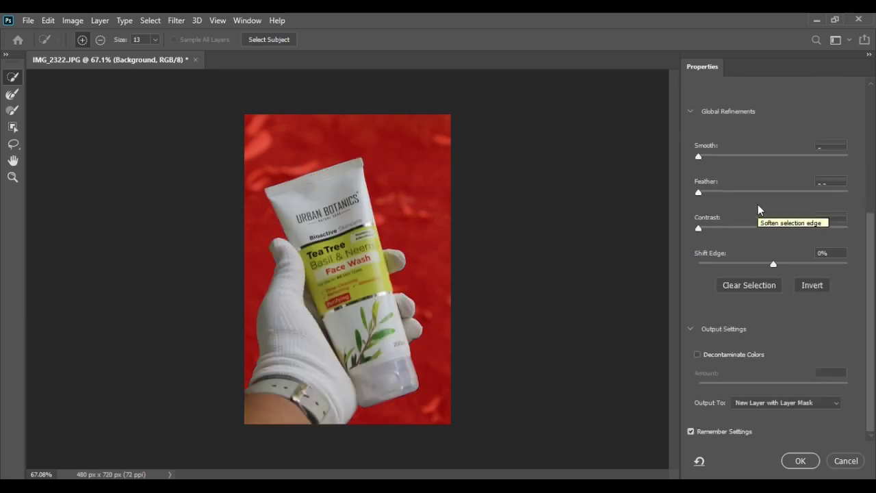
click(698, 355)
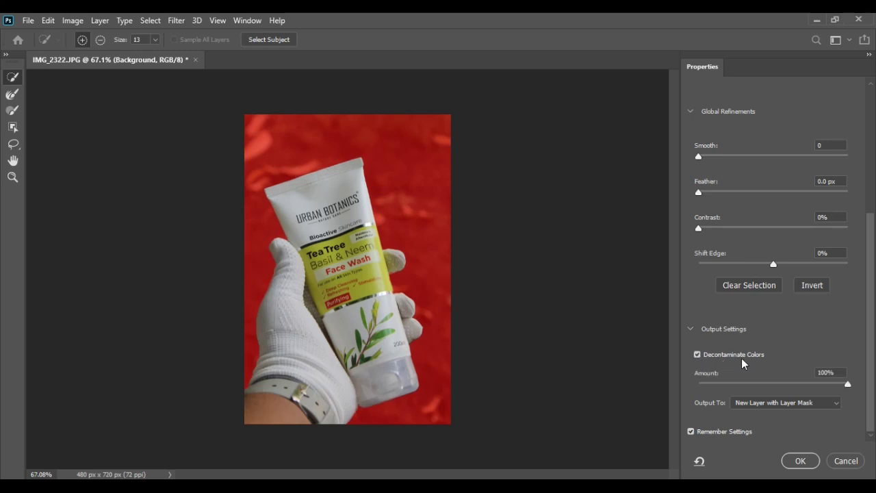
click(835, 404)
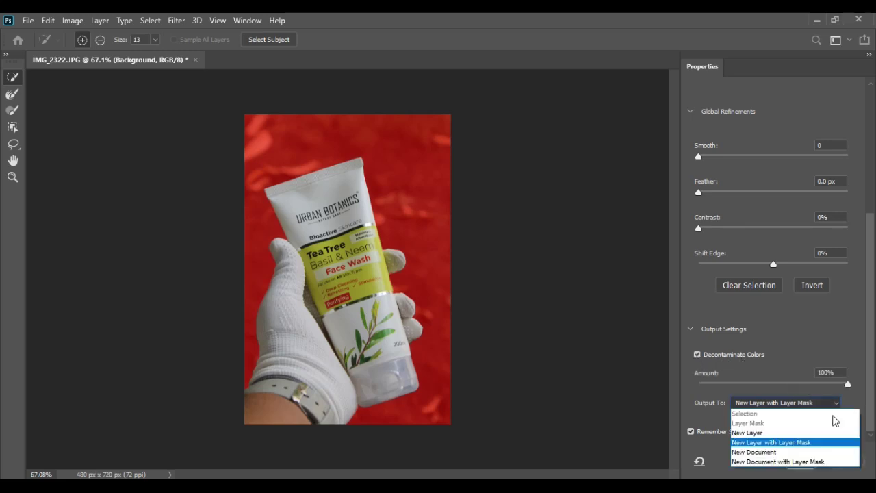
click(823, 443)
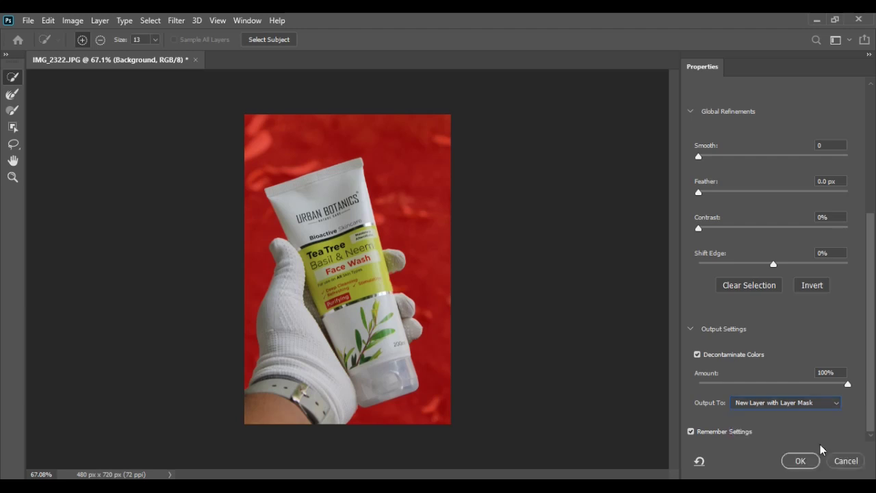
click(803, 462)
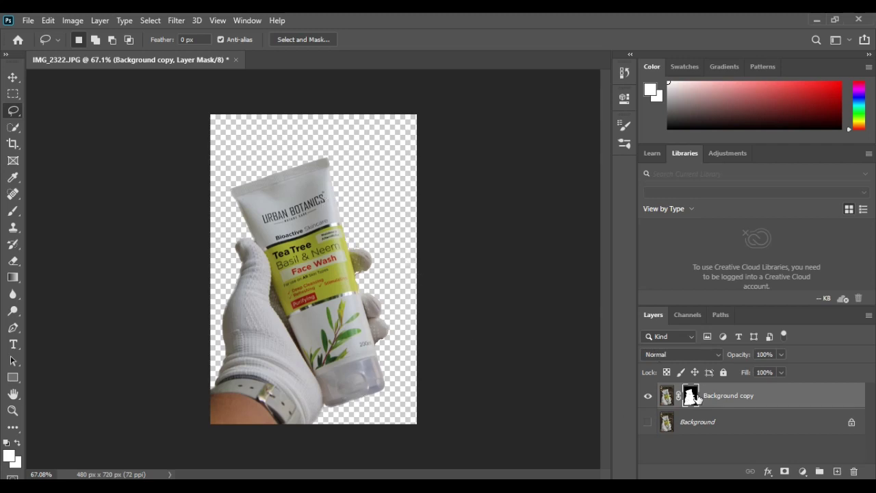
Step: Make the original Background layer visible again and duplicate it as Background copy 2
click(648, 423)
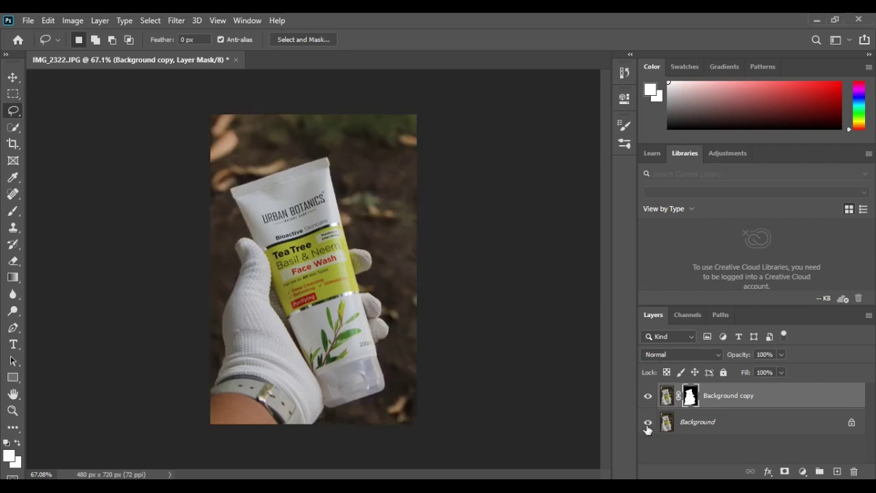
click(730, 423)
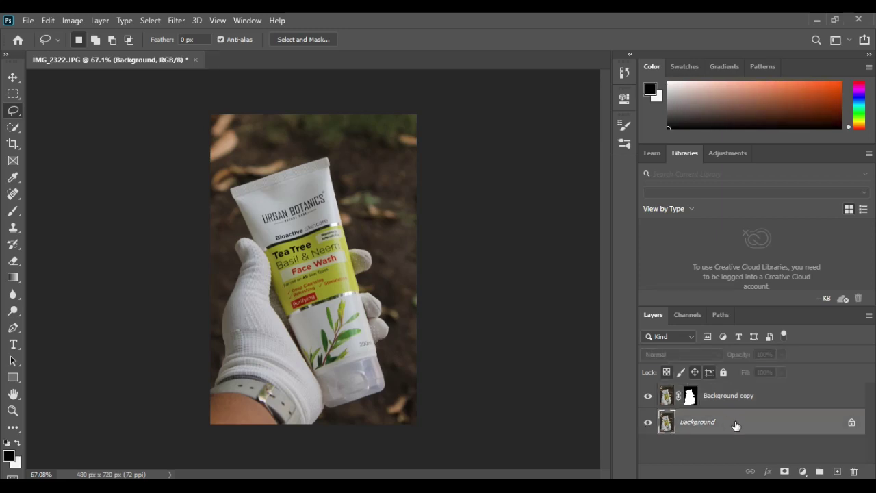
right_click(735, 423)
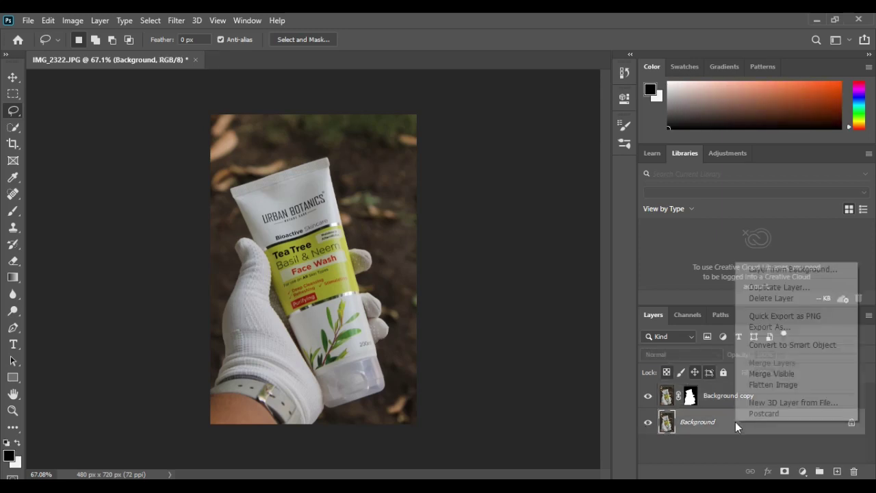
click(795, 286)
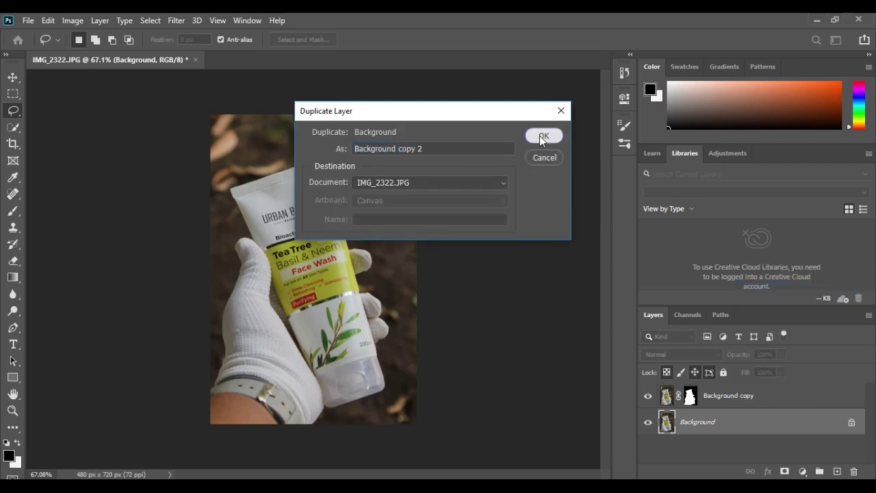
click(543, 136)
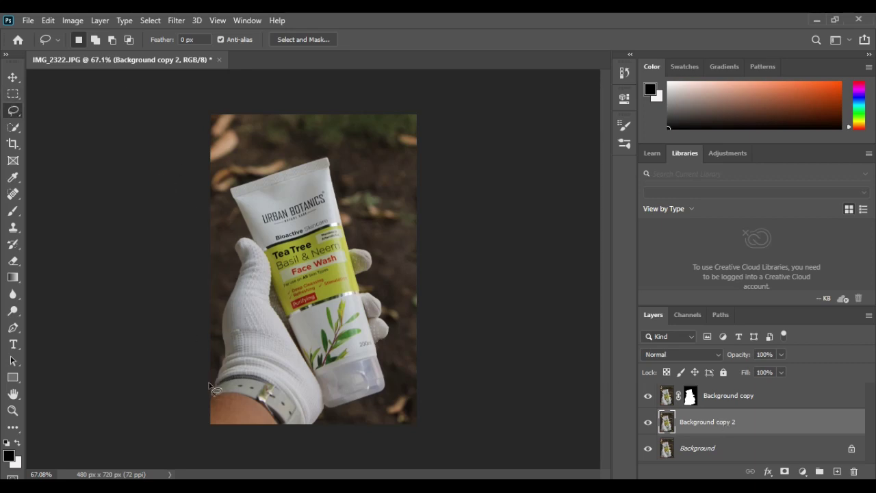
Step: Draw a loose Lasso selection around the hand and tube on Background copy 2
drag(209, 385, 220, 315)
mouse_move(237, 272)
mouse_down()
mouse_move(231, 233)
mouse_move(243, 231)
mouse_move(229, 188)
mouse_move(329, 157)
mouse_move(355, 245)
mouse_move(376, 257)
mouse_move(377, 274)
mouse_move(362, 283)
mouse_move(390, 330)
mouse_move(379, 355)
mouse_move(384, 394)
mouse_move(326, 412)
mouse_move(312, 429)
mouse_move(210, 449)
mouse_move(194, 398)
mouse_up()
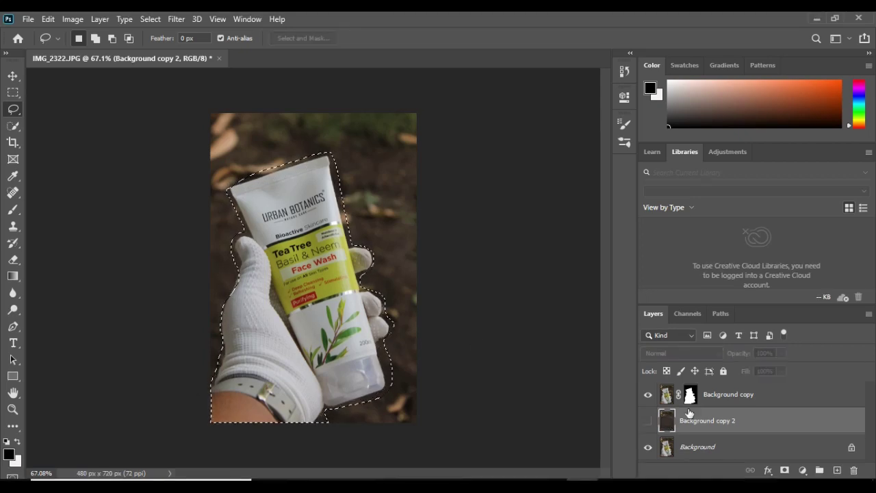
Step: Set the Lasso tool to subtract from the existing selection
click(45, 19)
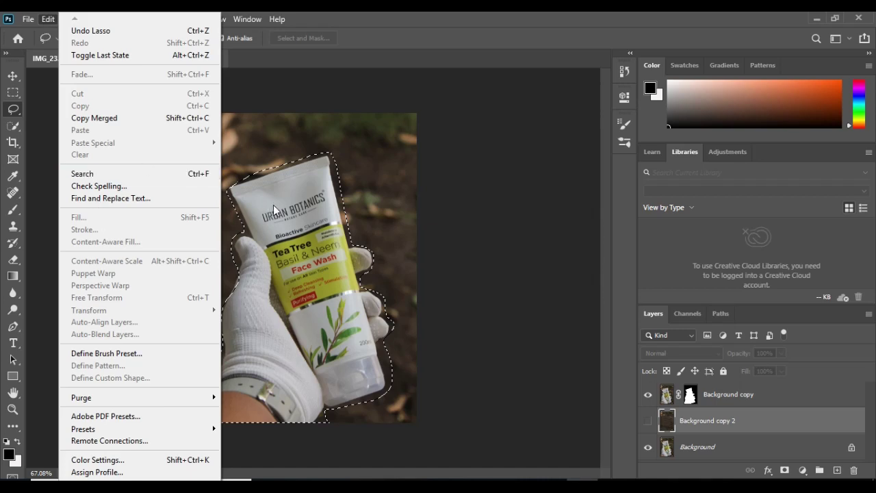
click(293, 212)
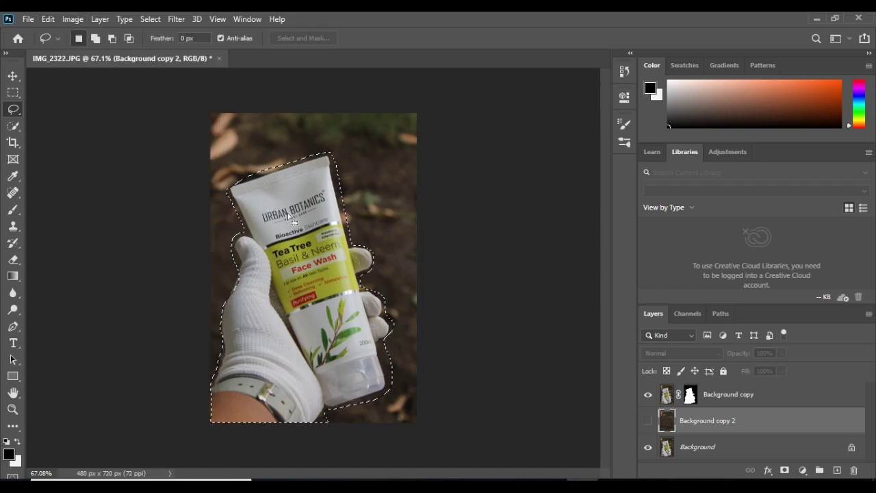
click(95, 40)
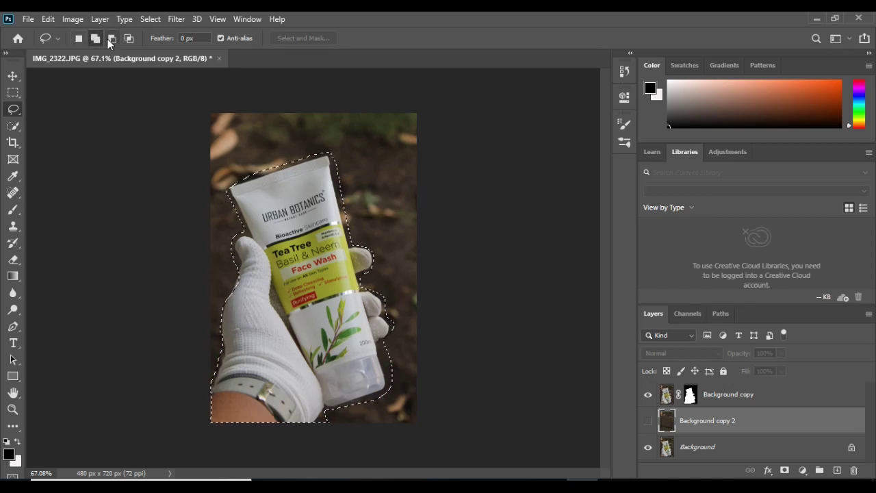
click(110, 39)
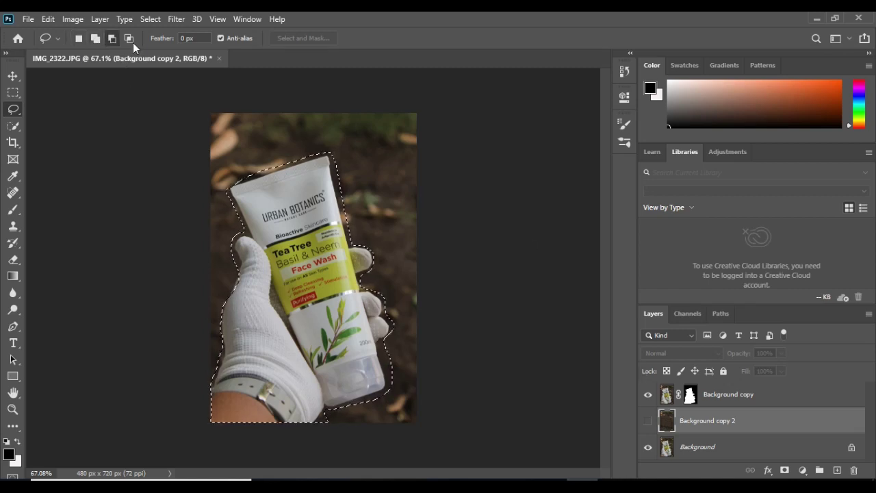
click(48, 19)
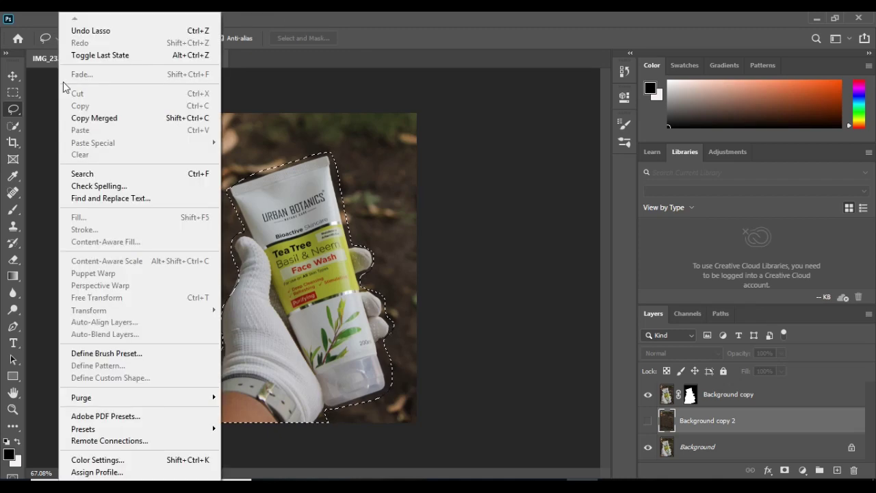
click(244, 222)
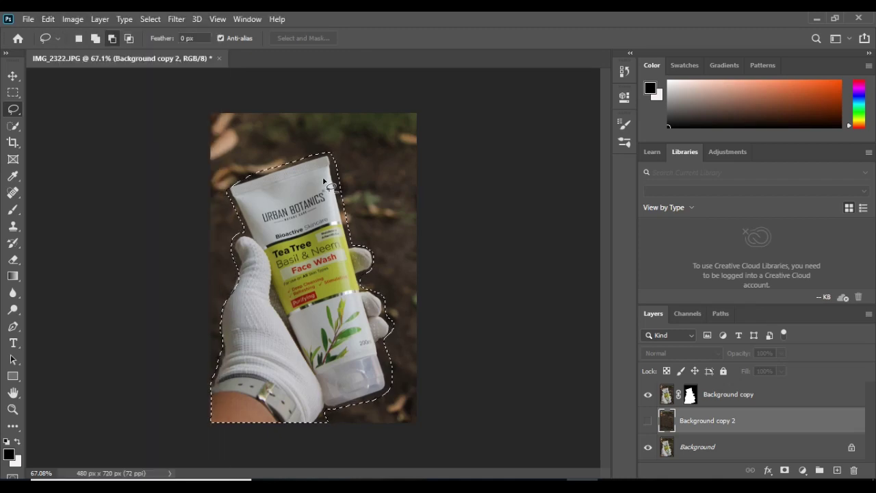
key(alt)
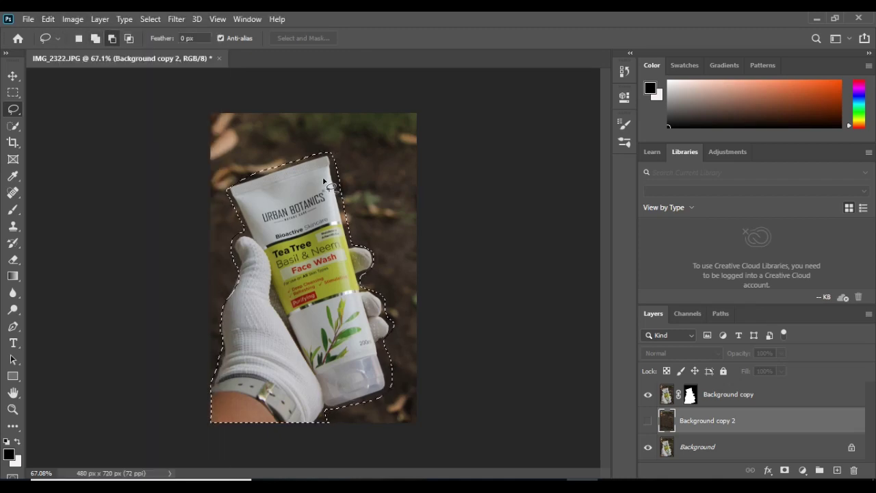
Step: Show Background copy 2 and fill the hand-and-tube selection with Content-Aware contents in Normal mode at 100% opacity
click(647, 420)
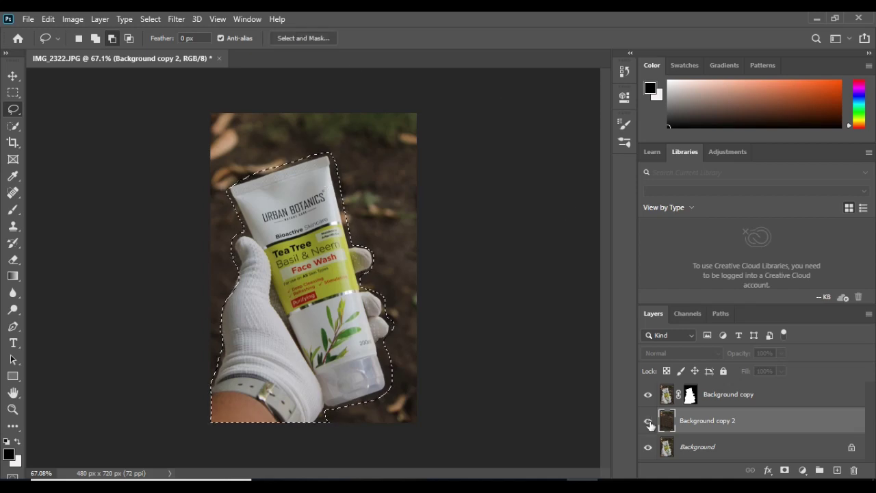
click(48, 19)
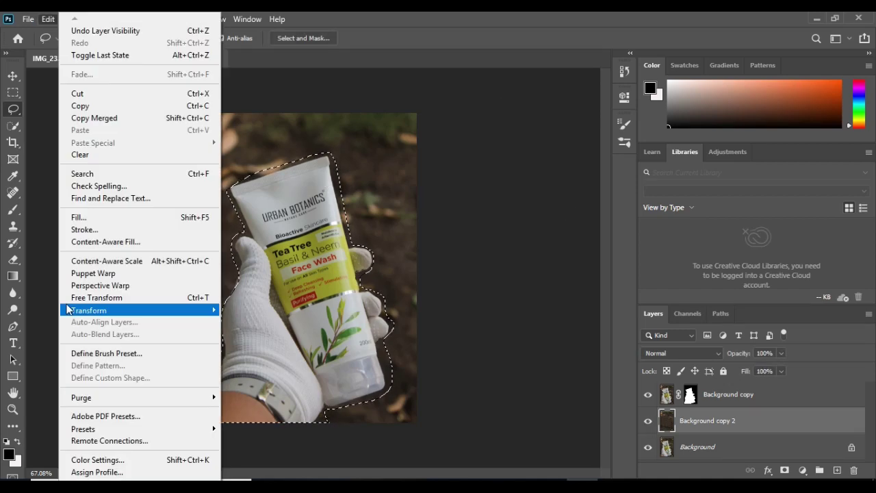
click(103, 217)
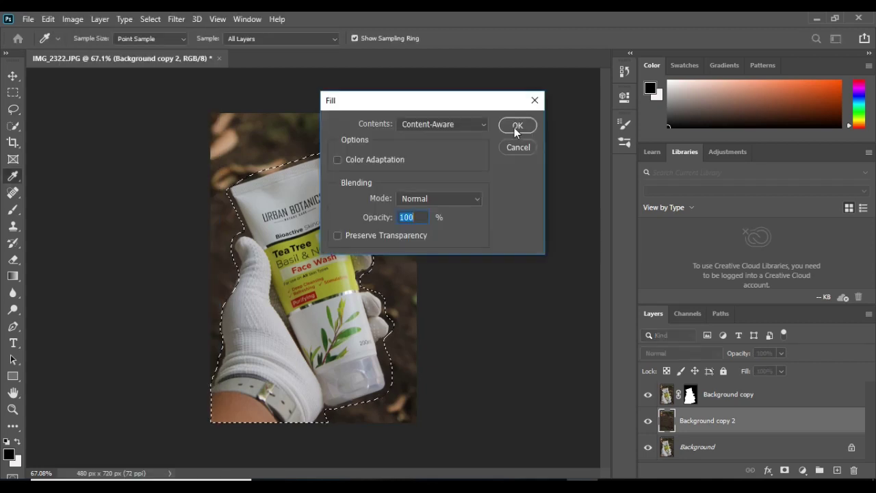
click(514, 127)
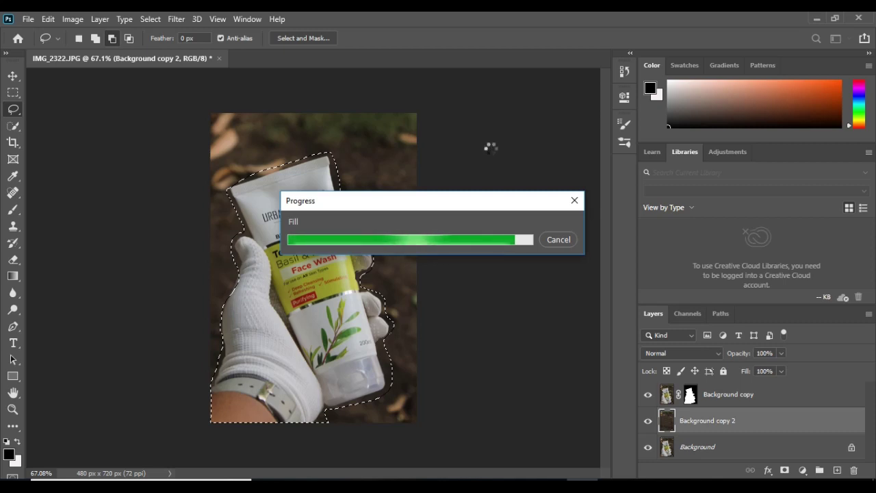
Step: Clear the selection and hide the Background copy and Background layers, leaving only Background copy 2 visible
click(648, 420)
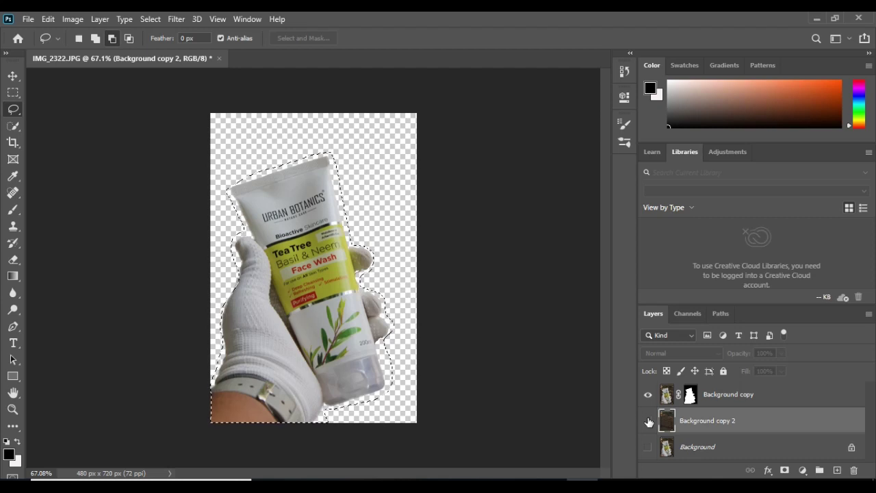
click(648, 421)
click(647, 447)
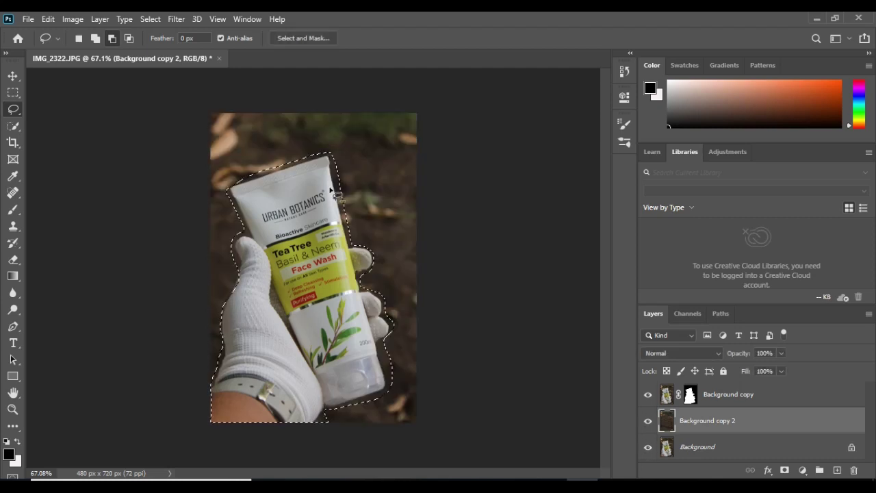
click(161, 19)
click(194, 43)
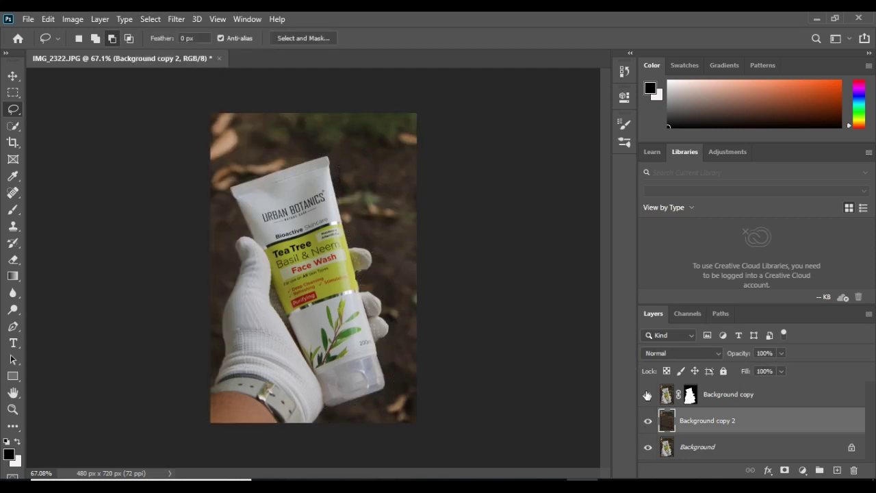
click(649, 397)
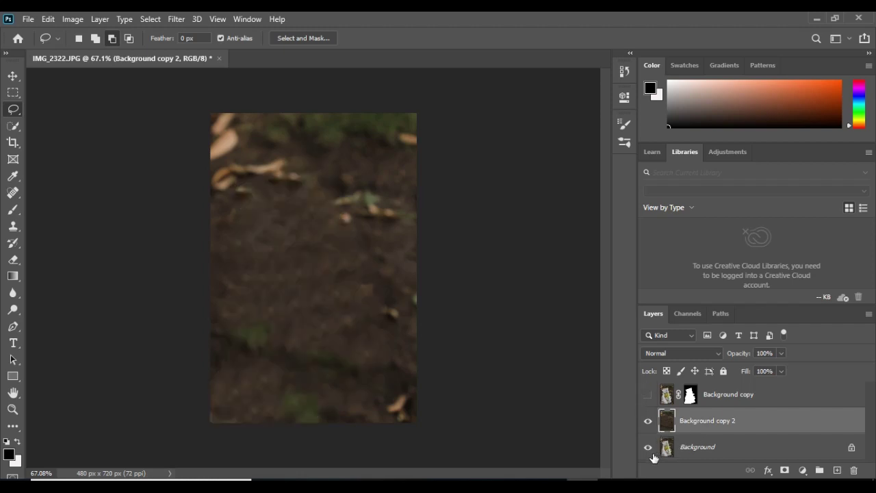
click(649, 448)
Step: Apply a Lens Blur with a radius of 50 to Background copy 2
click(176, 19)
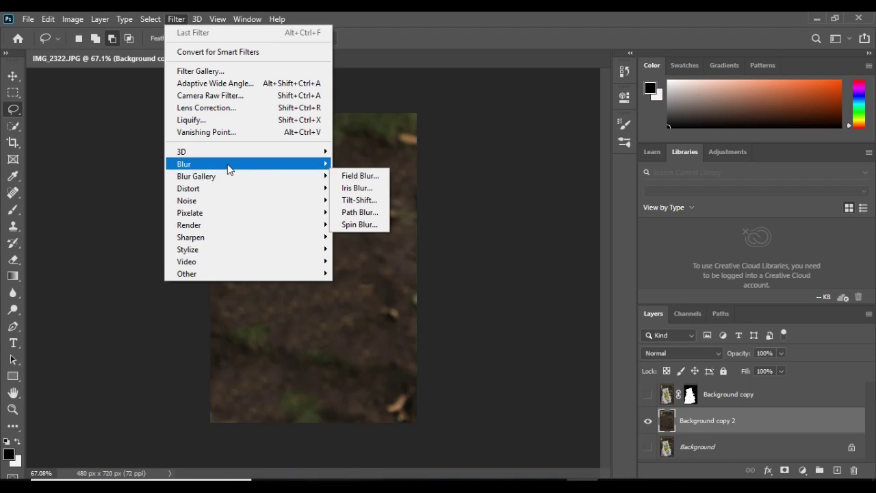
mouse_move(324, 165)
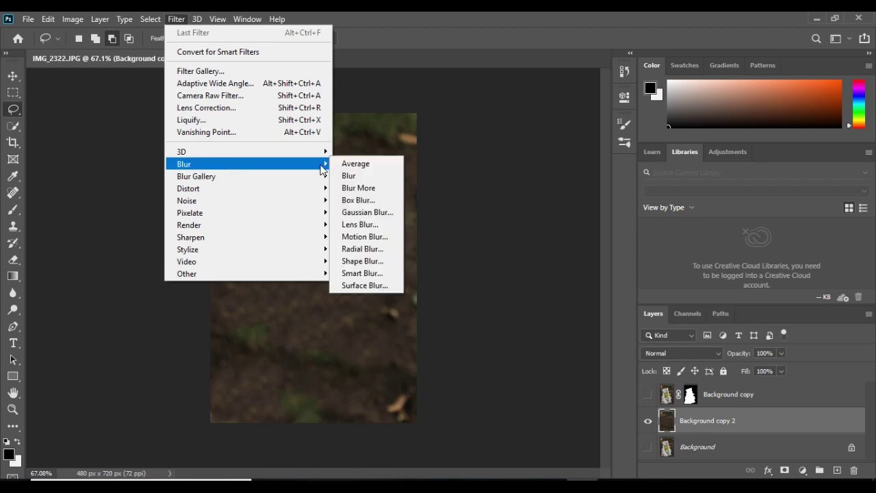
click(368, 226)
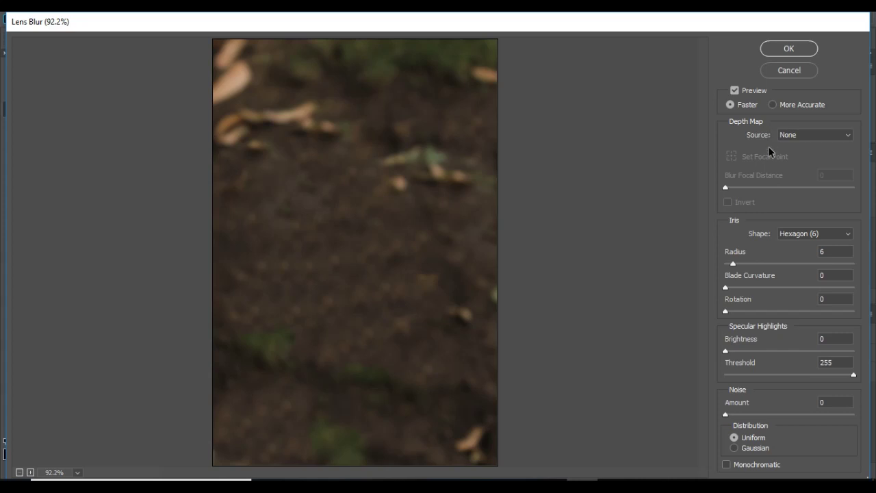
drag(733, 266, 726, 269)
drag(726, 264, 847, 267)
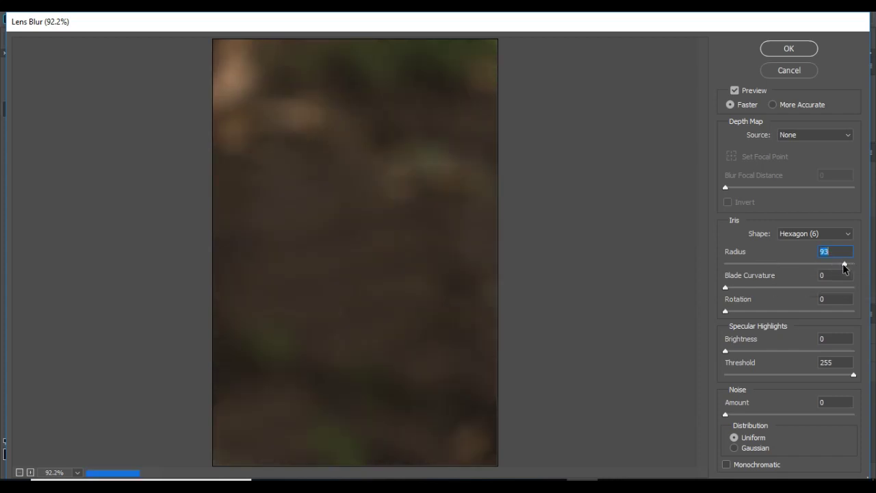
drag(847, 267, 789, 267)
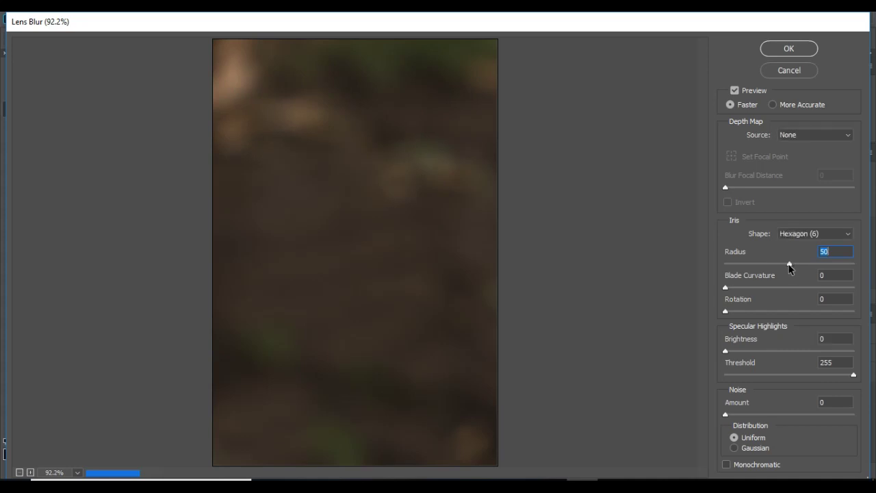
click(786, 48)
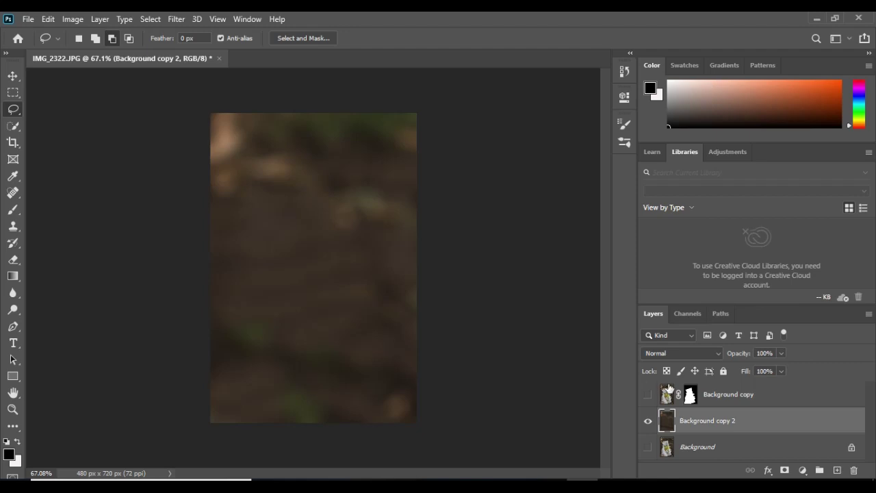
Step: Make the Background copy and Background layers visible again together with the blurred Background copy 2
click(650, 396)
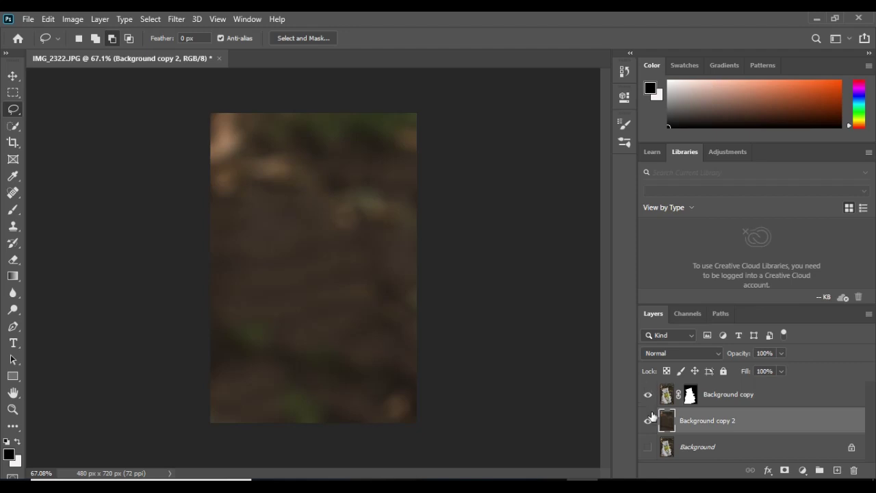
click(650, 448)
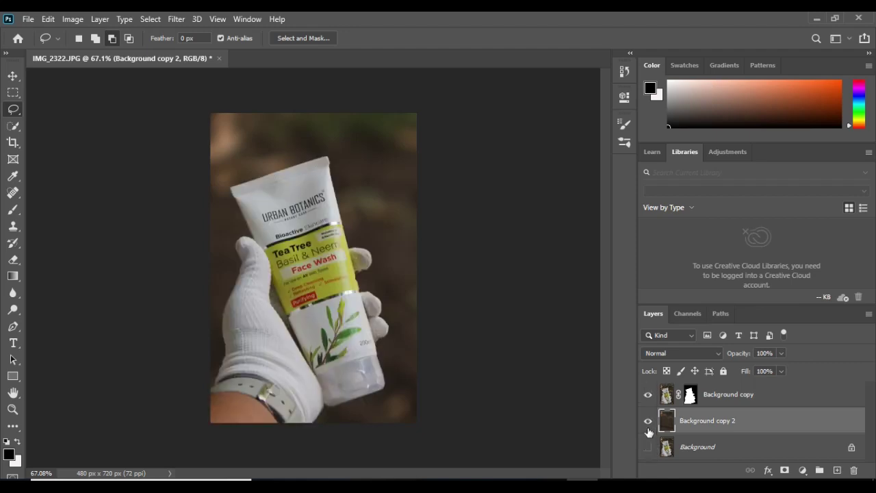
click(648, 420)
click(648, 447)
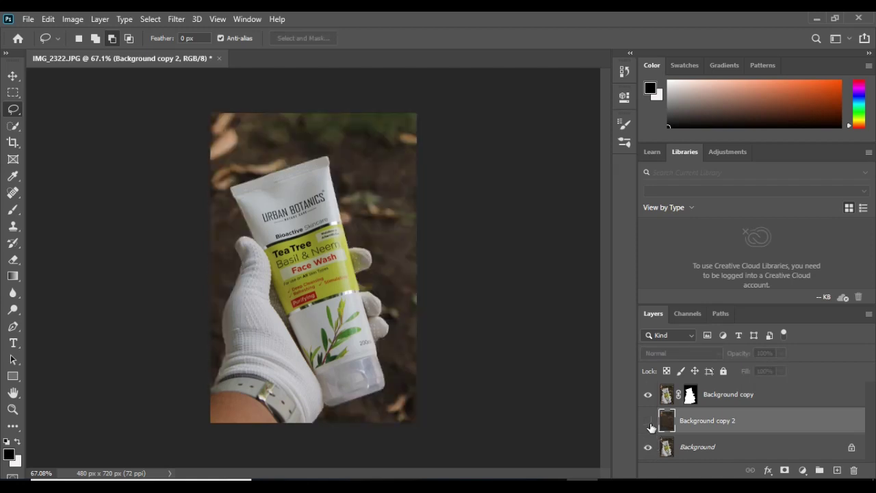
click(648, 422)
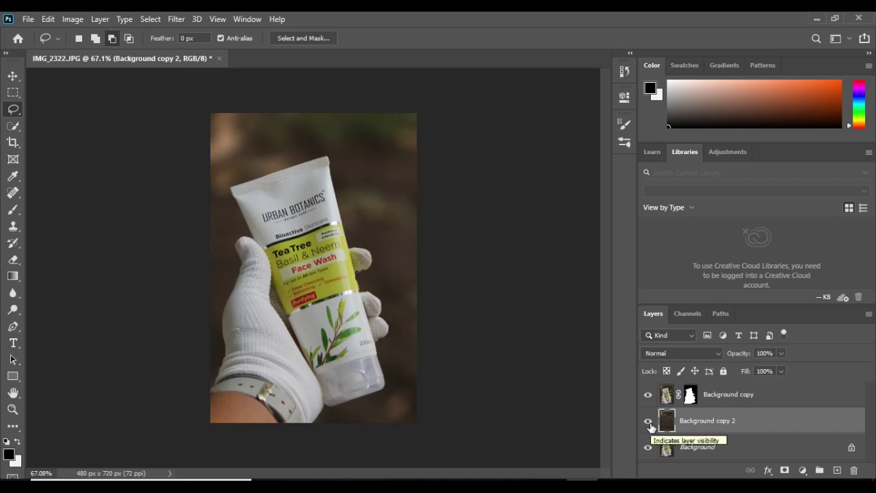
Step: Compare the blurred background with the original by toggling layer visibility, and view the cutout and the blurred layer on their own
click(649, 422)
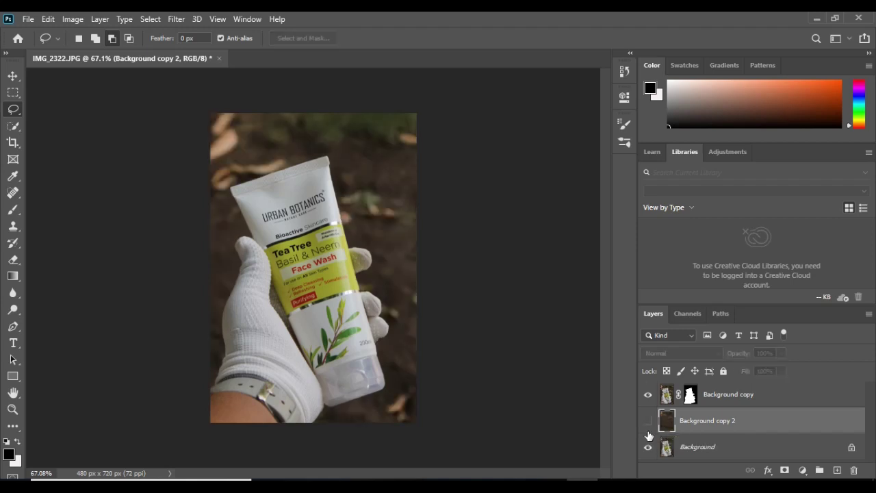
click(648, 421)
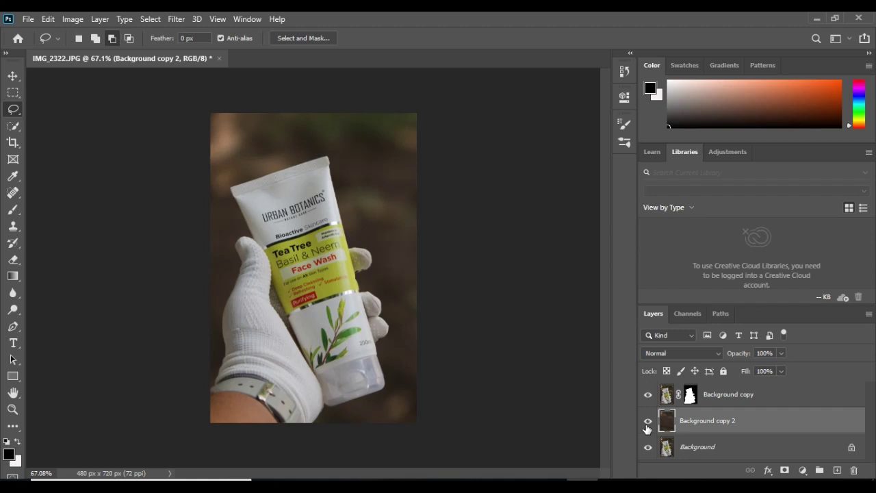
click(648, 424)
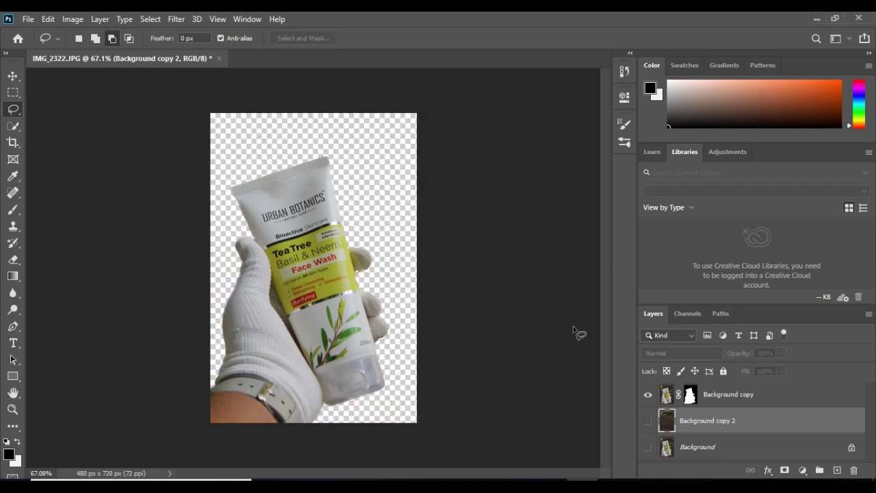
click(648, 396)
click(650, 422)
click(649, 450)
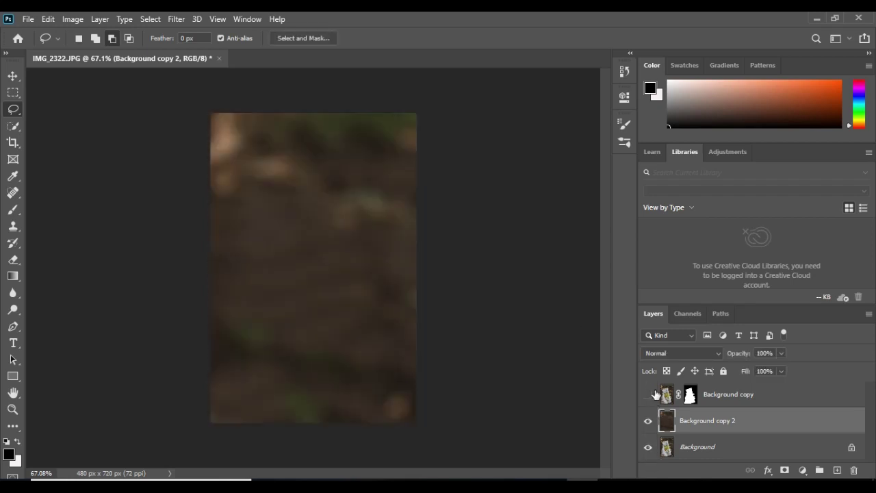
click(648, 395)
click(648, 420)
click(647, 447)
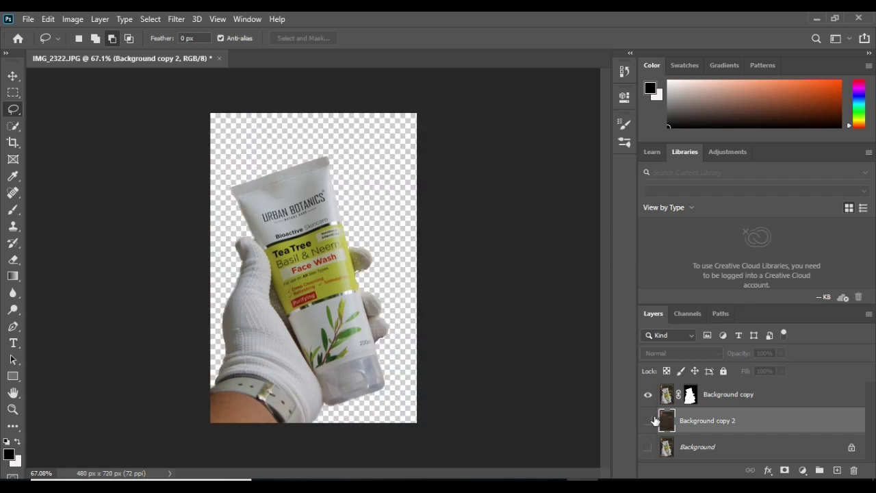
click(649, 420)
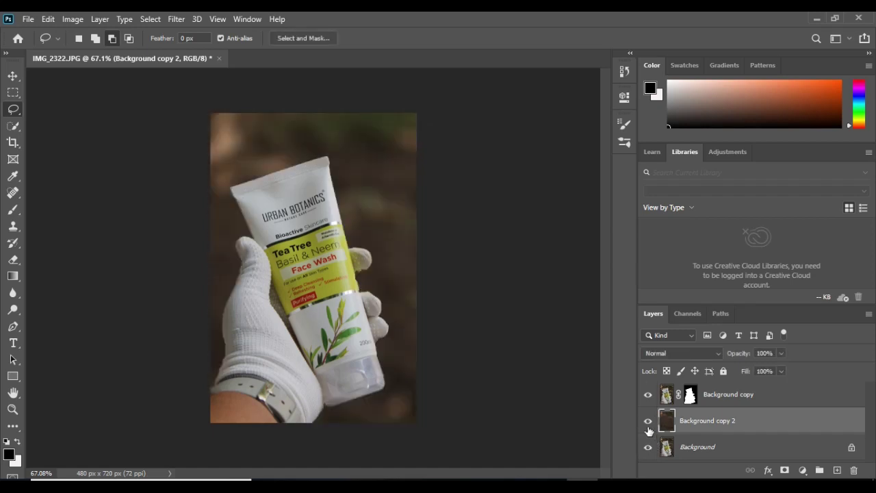
click(648, 421)
click(648, 420)
click(28, 19)
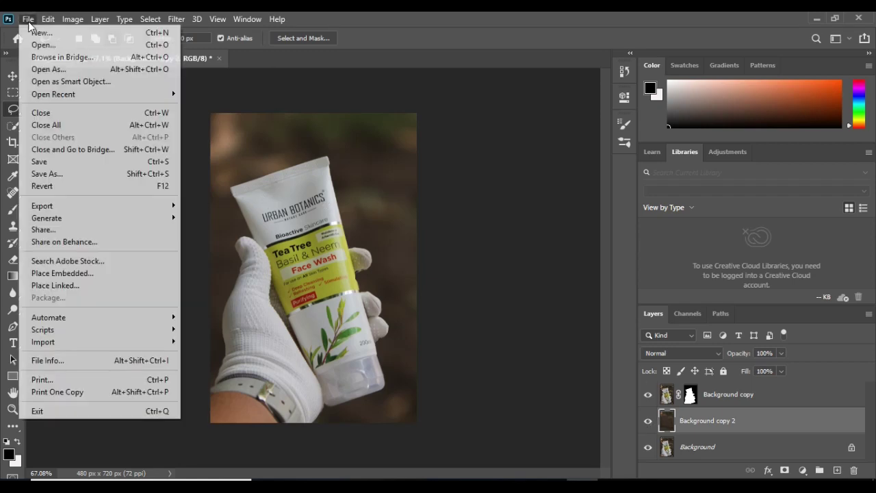
click(289, 160)
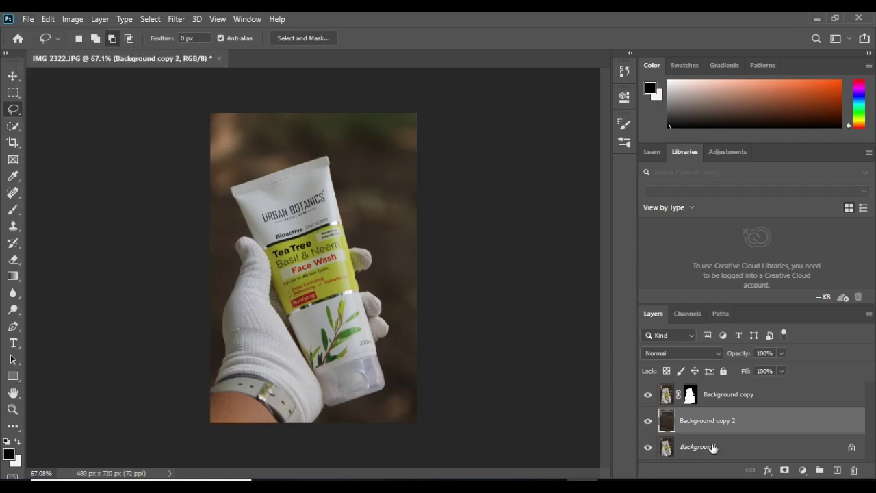